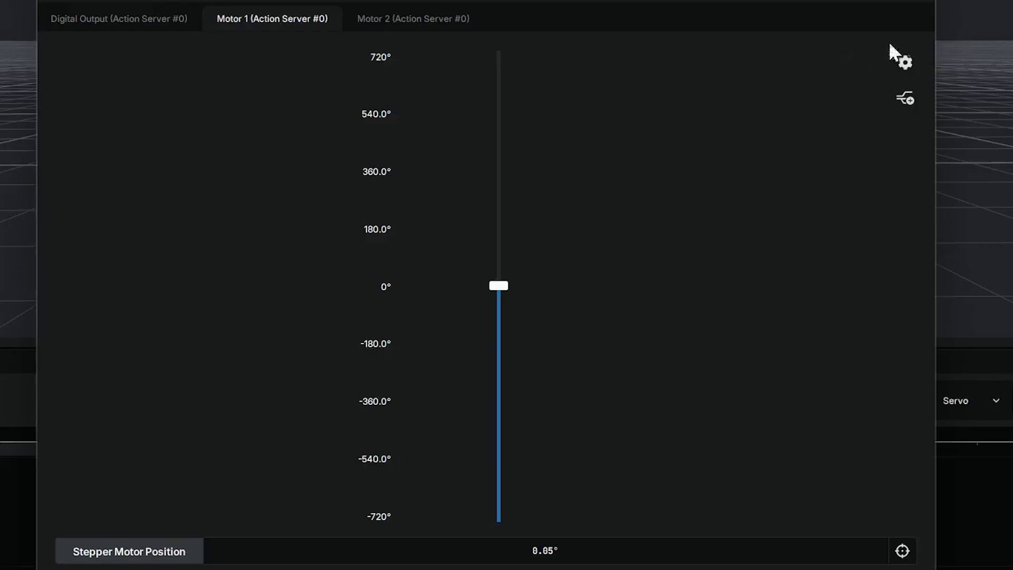
Open Motor 1's properties and review the microsteps per revolution, gear ratio and motor position unit options.
click(909, 61)
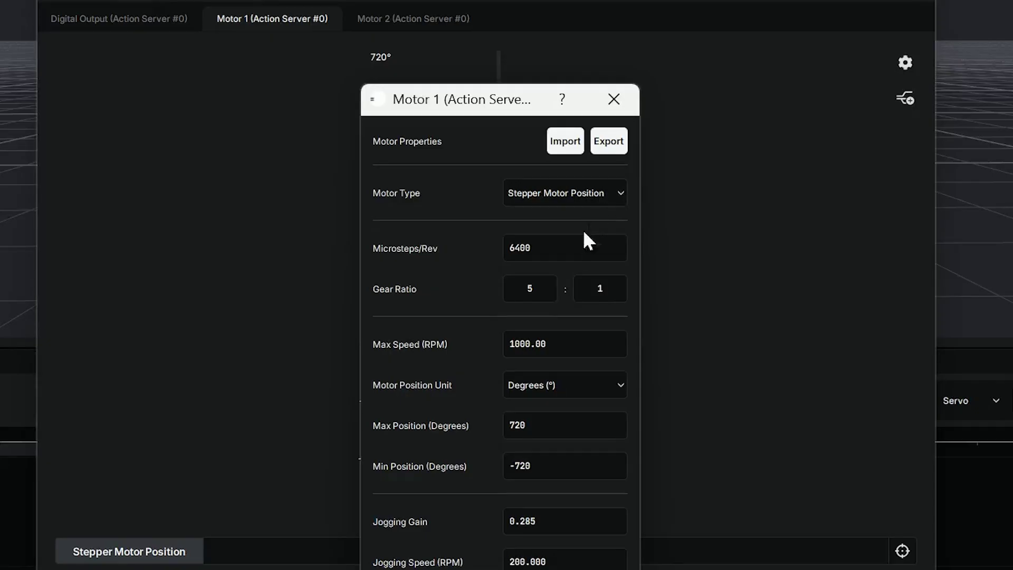
drag(580, 251, 516, 266)
click(582, 258)
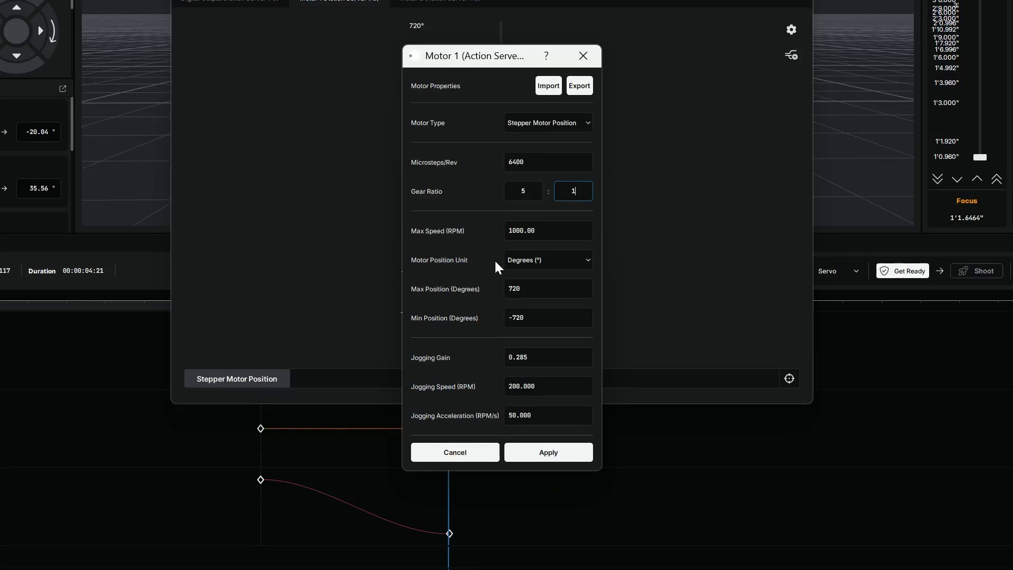
click(543, 260)
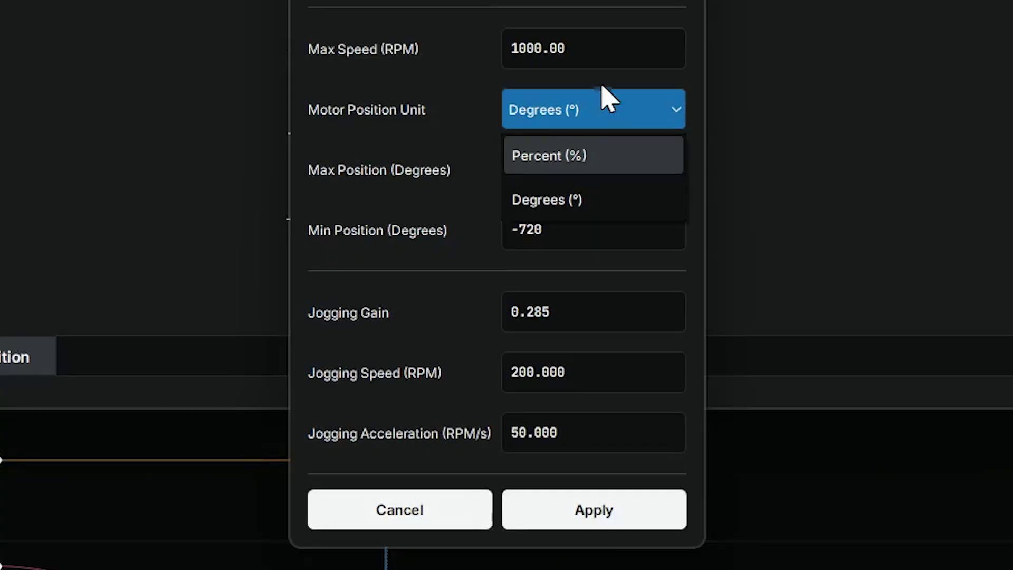
click(616, 62)
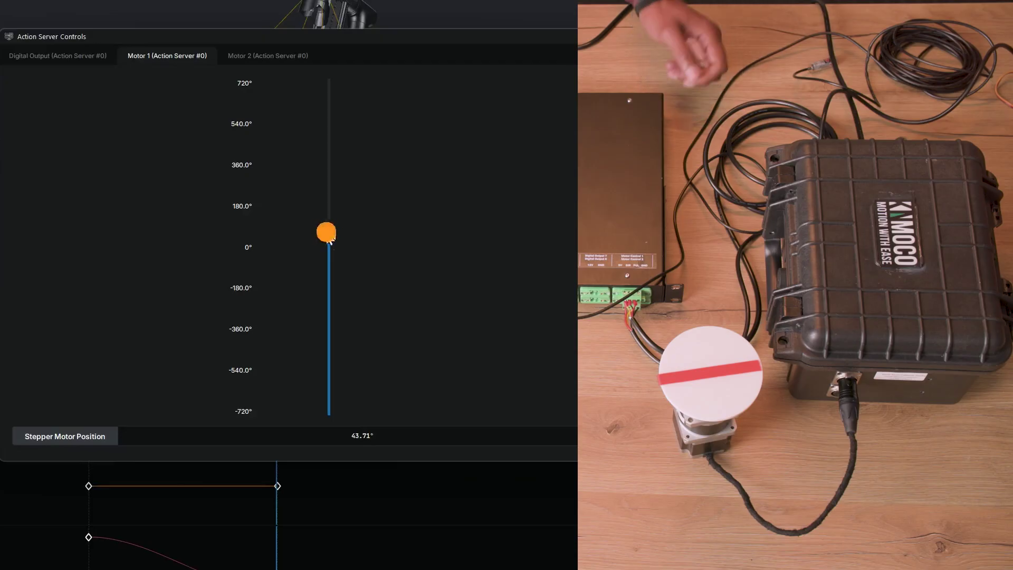
Jog Motor 1 to about 51° with its position slider, and return the stepper position to 0°.
mouse_move(326, 232)
mouse_down()
mouse_move(334, 281)
mouse_move(328, 235)
mouse_up()
click(314, 438)
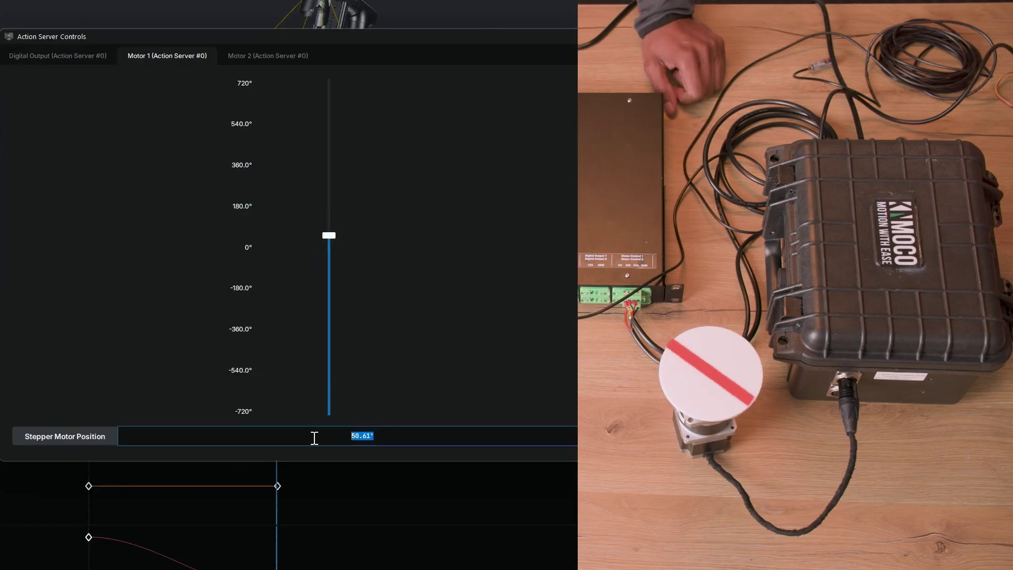
text(0)
key(Return)
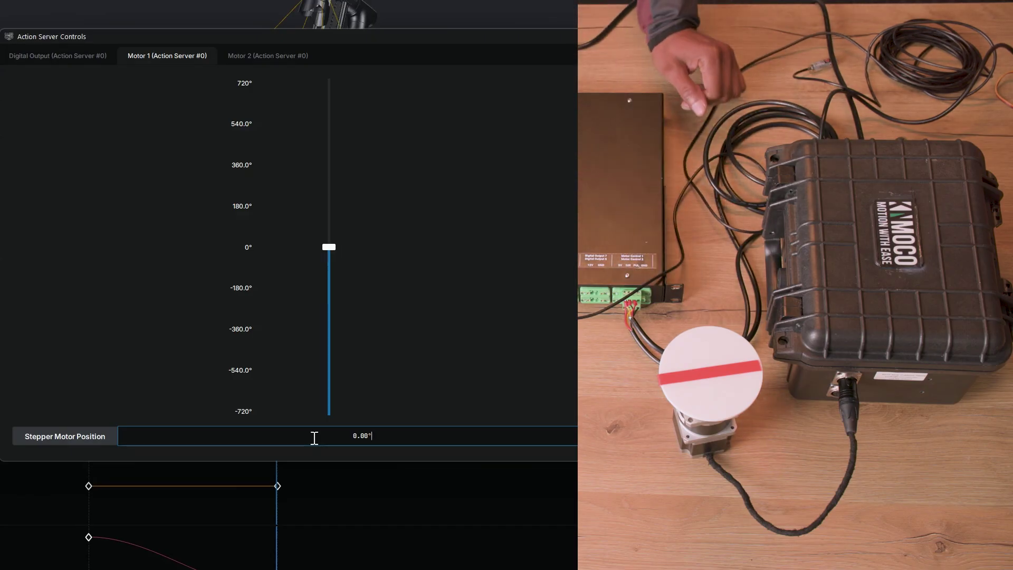
Rotate Motor 1 to a stepper position of 90°.
click(340, 425)
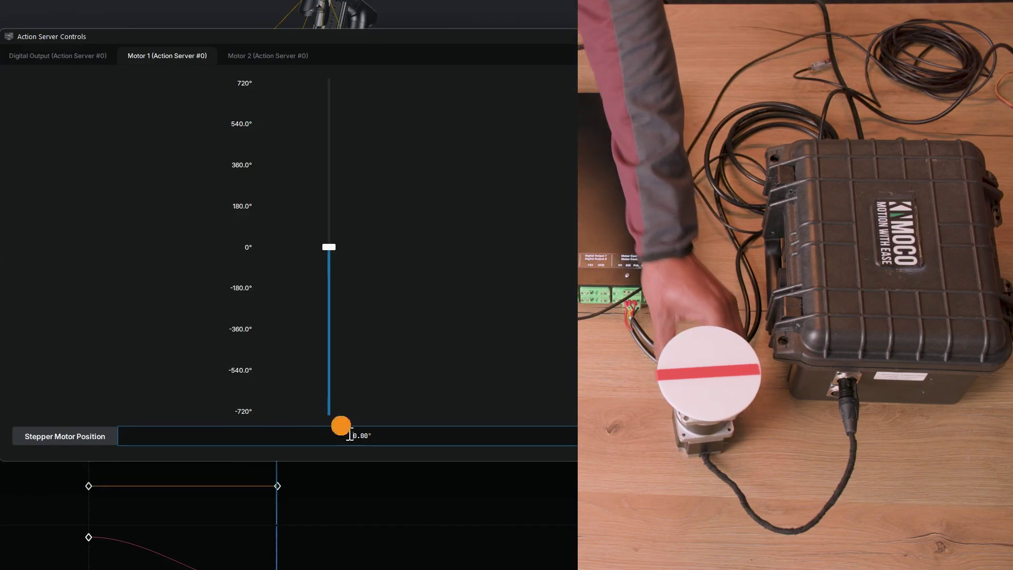
mouse_move(362, 437)
mouse_down()
mouse_move(408, 446)
mouse_move(336, 437)
mouse_move(344, 444)
mouse_up()
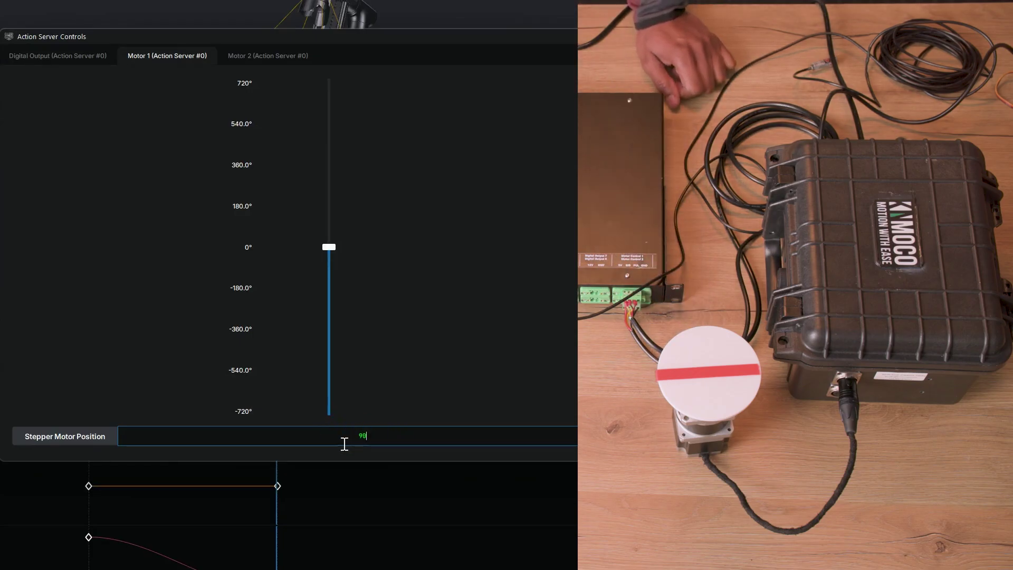
text(90)
key(Return)
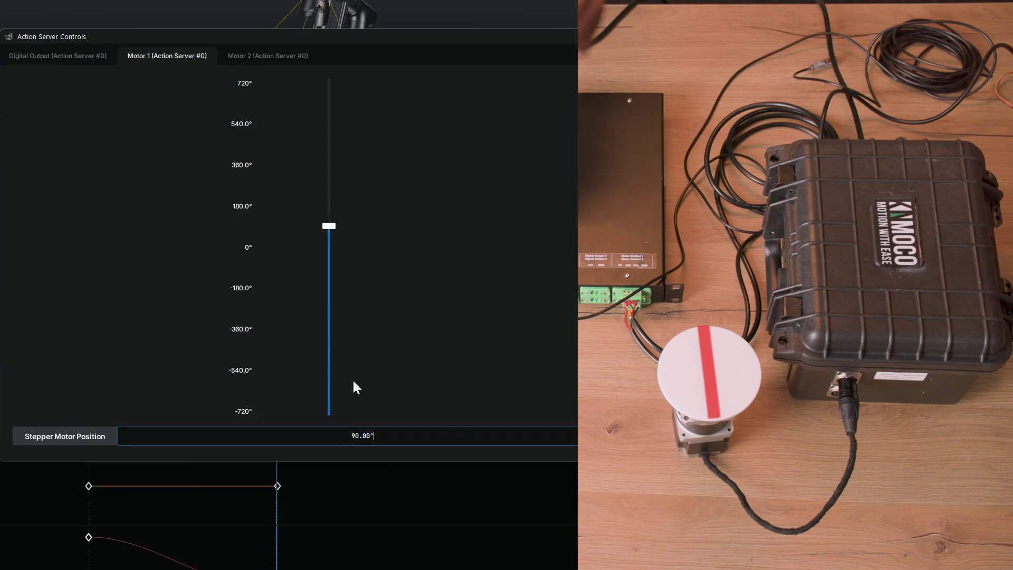
Rotate Motor 1 a full turn by setting its stepper position to 360°.
click(403, 438)
double_click(330, 438)
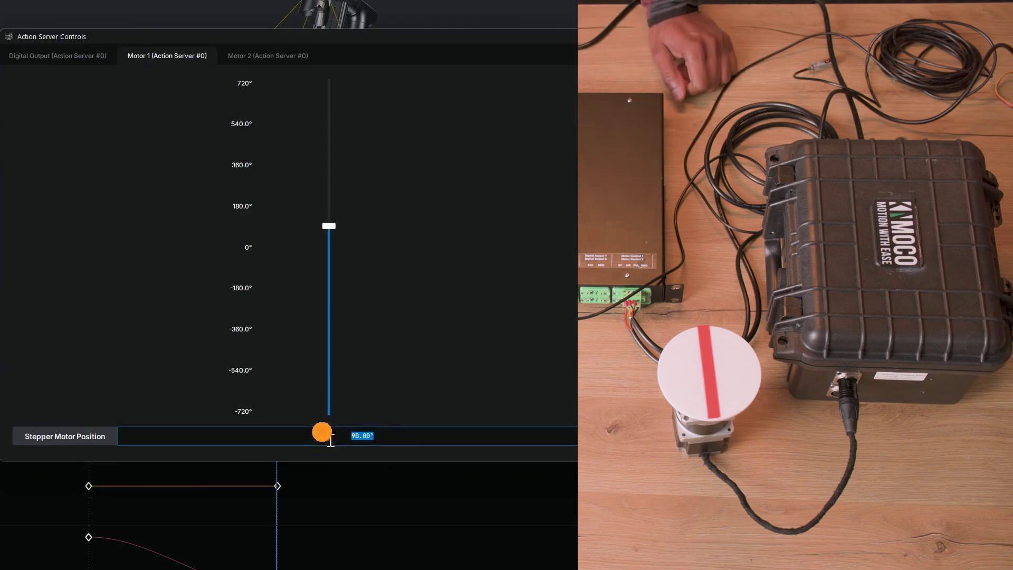
text(360)
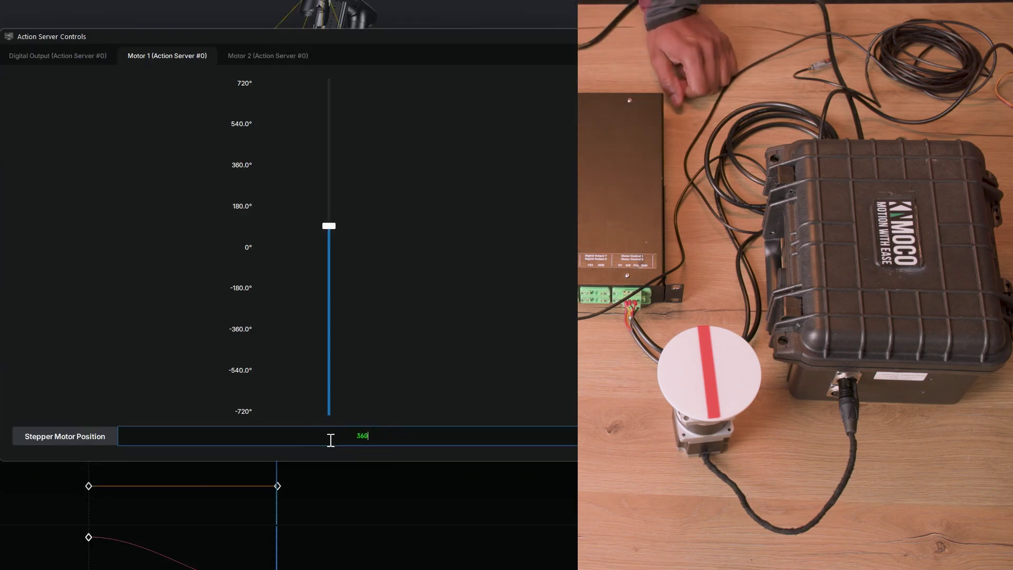
key(Return)
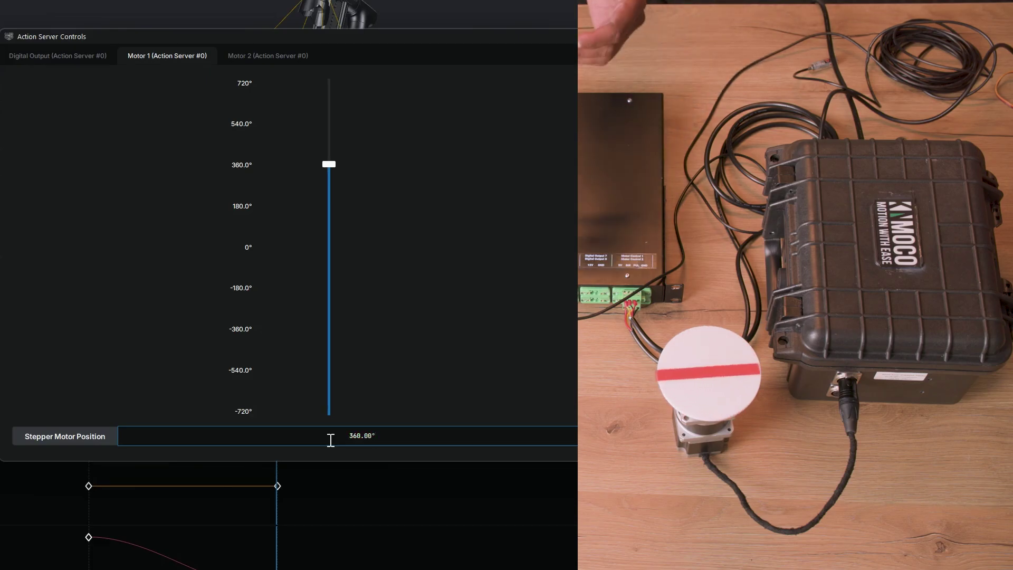
Bring Motor 1 back from the full turn to a stepper position of 0°.
drag(459, 436, 243, 414)
text(0)
key(Return)
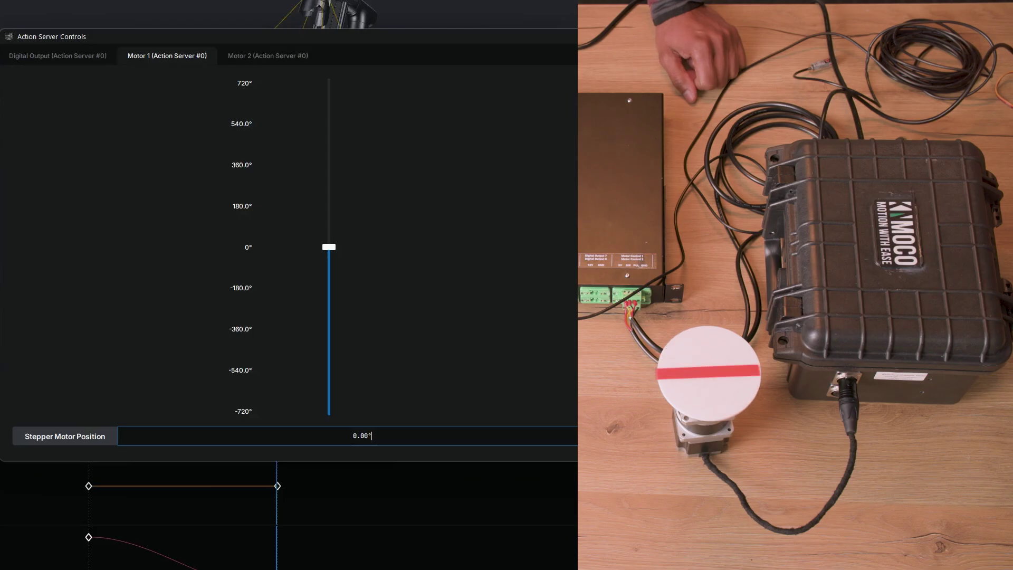
Change Motor 1's gear ratio to 4:1 in its properties and apply the setting.
click(627, 435)
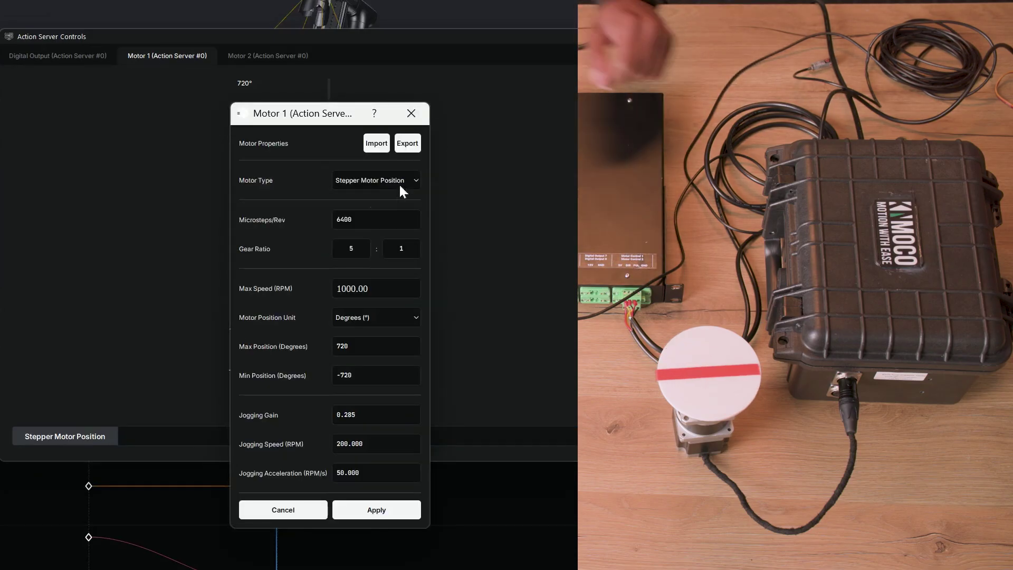
click(340, 251)
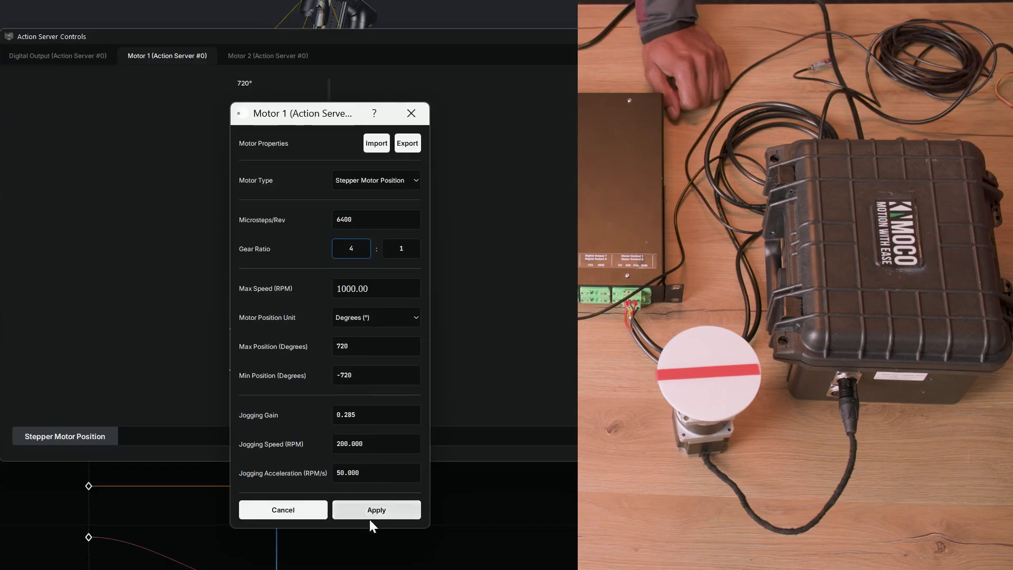
click(382, 505)
Test the changed gear ratio by moving Motor 1 to a stepper position of 90°.
drag(410, 452, 338, 442)
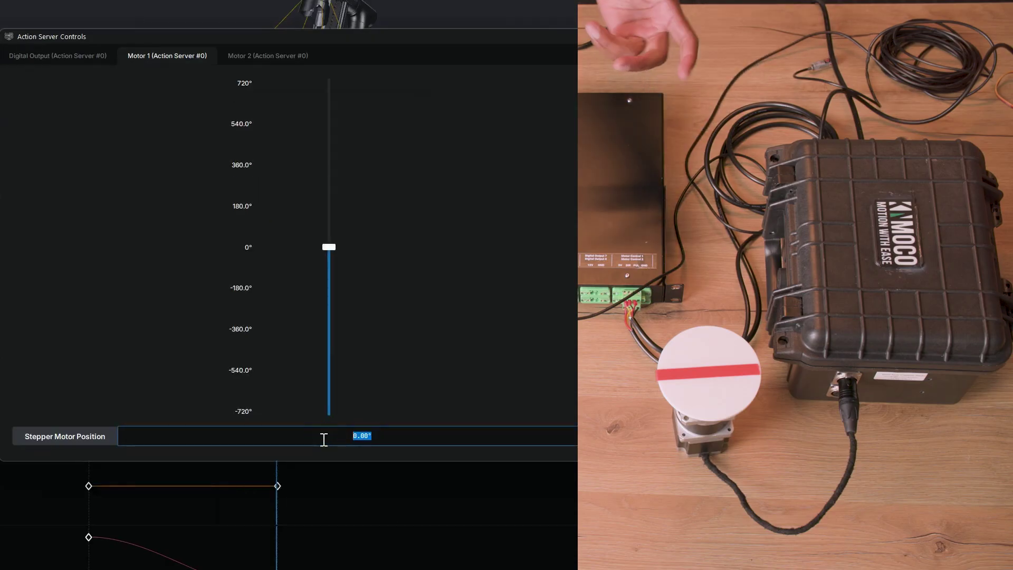
text(90)
key(Return)
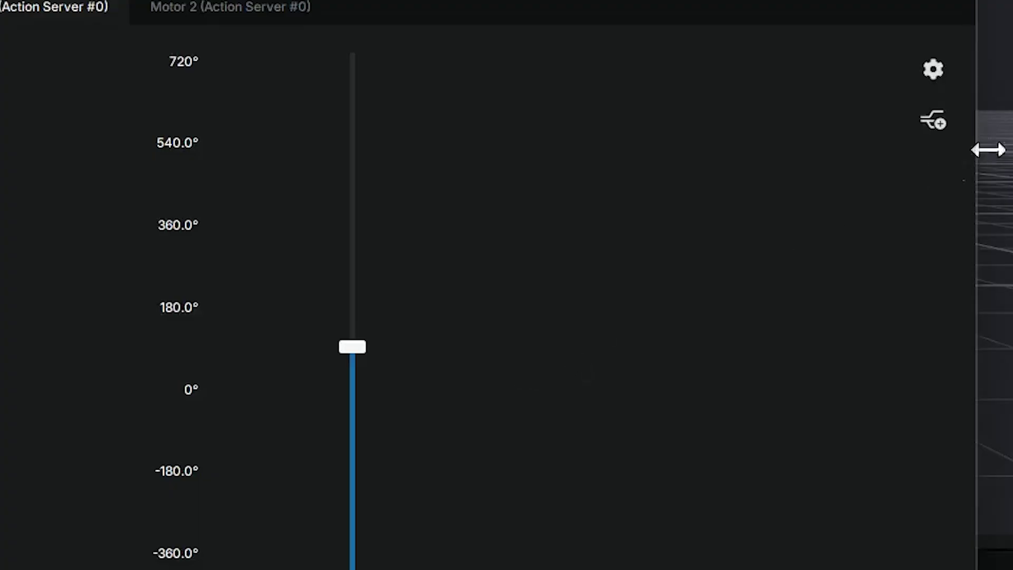
Add Motor 1 as an external axis track in the animation timeline and dock the Action Server controls window.
click(934, 121)
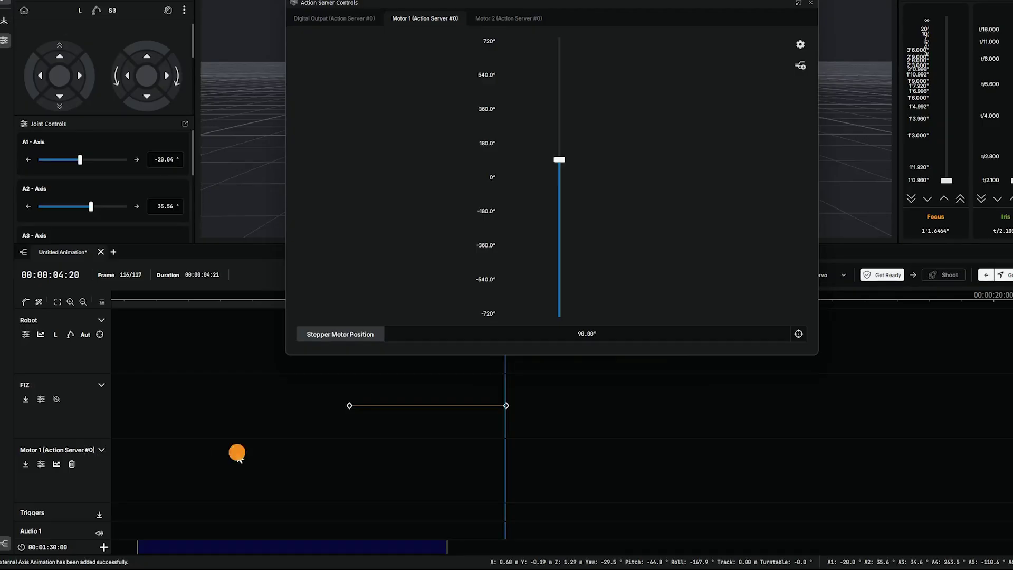
click(568, 7)
click(799, 3)
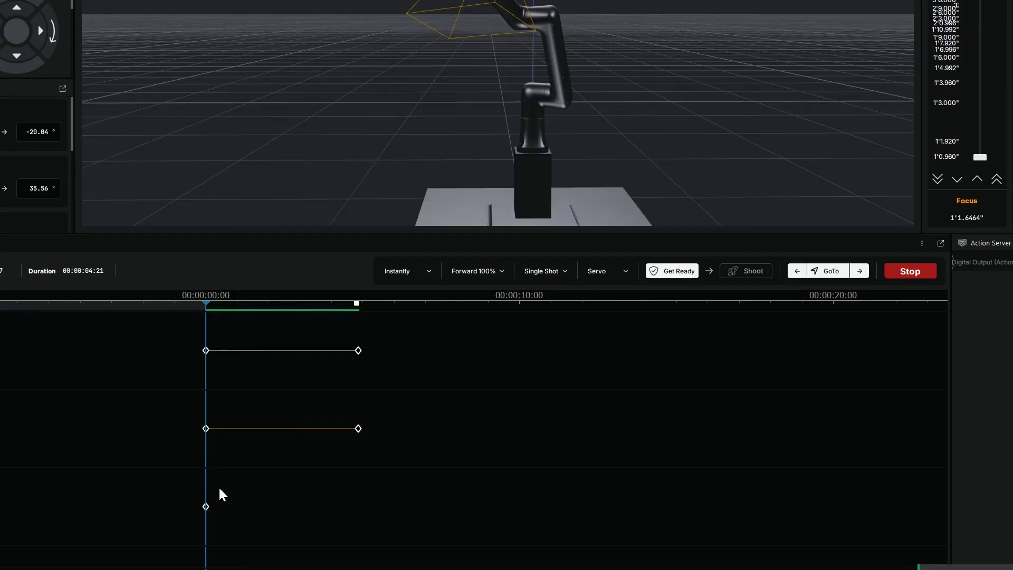
Add a Motor 1 keyframe at 00:00:04:21 in the timeline and set its position to 0°.
drag(208, 489, 365, 481)
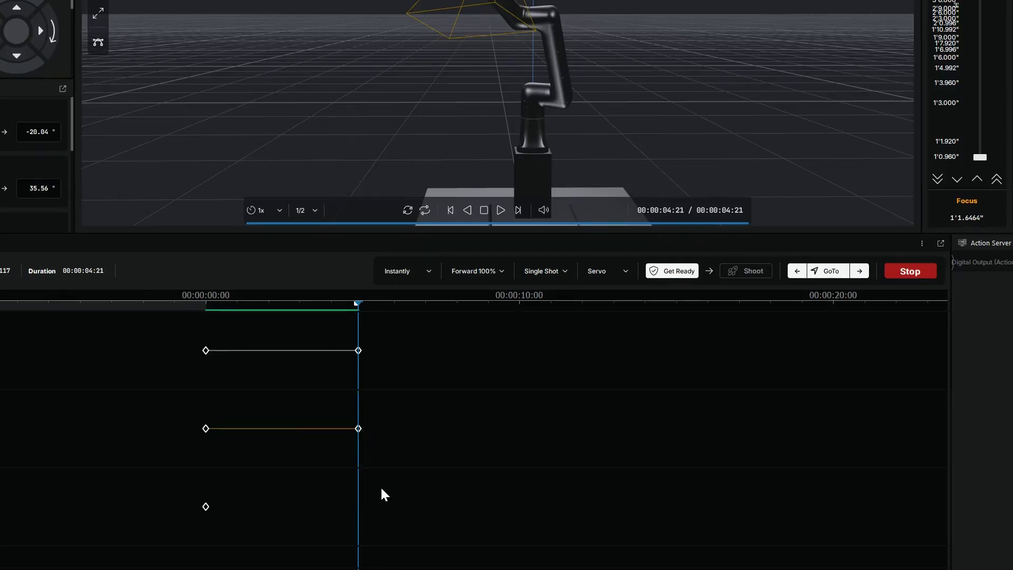
click(360, 506)
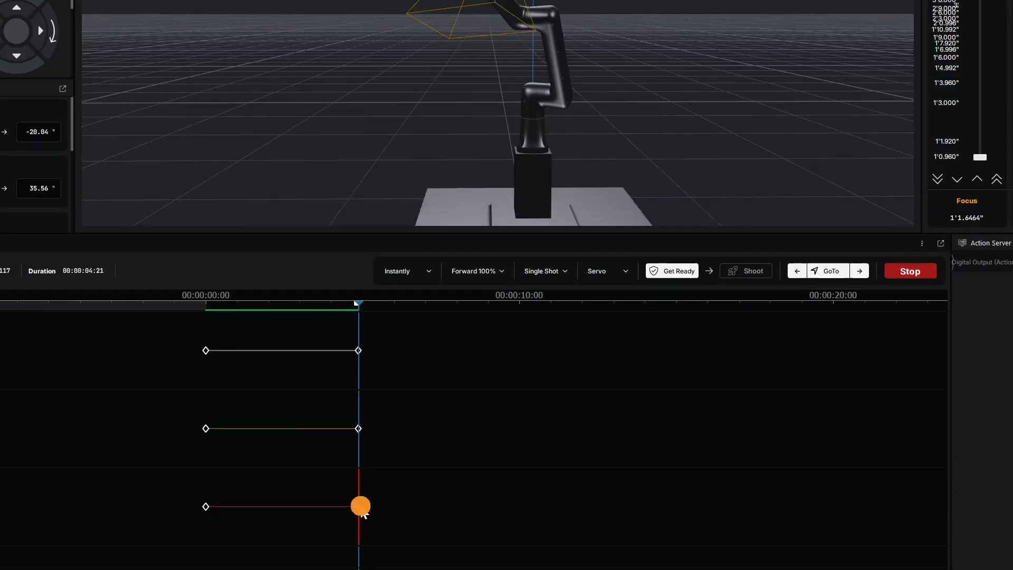
click(361, 506)
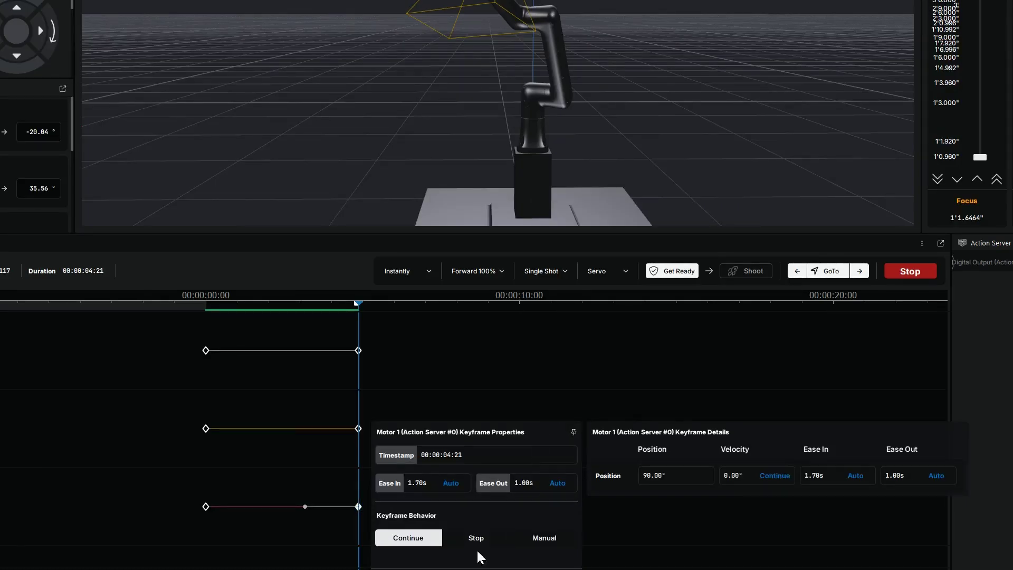
drag(678, 476, 618, 476)
text(0)
key(Return)
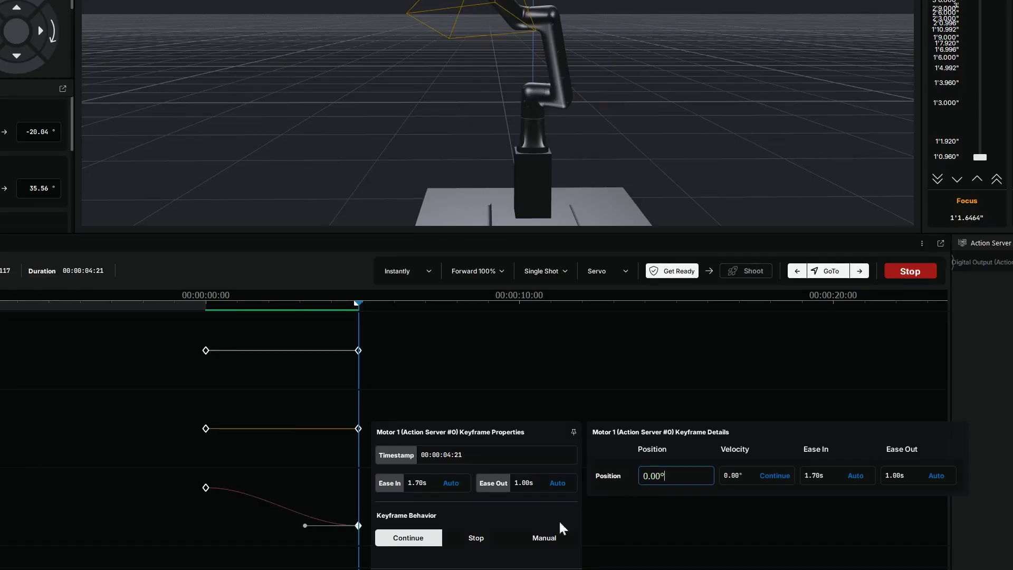
click(425, 397)
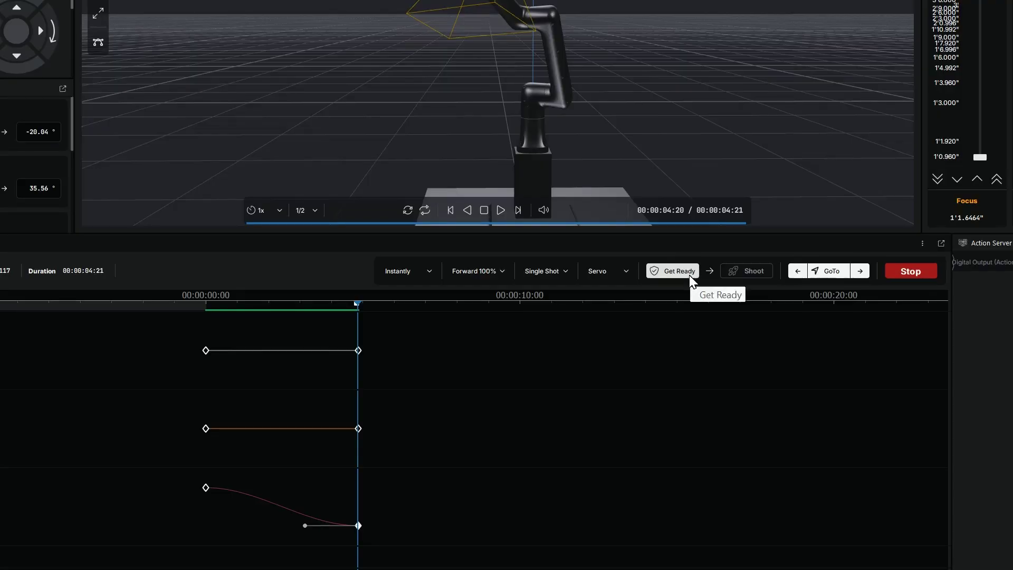
Get the robot and motor ready using the On Path option, and shoot the animation.
click(689, 280)
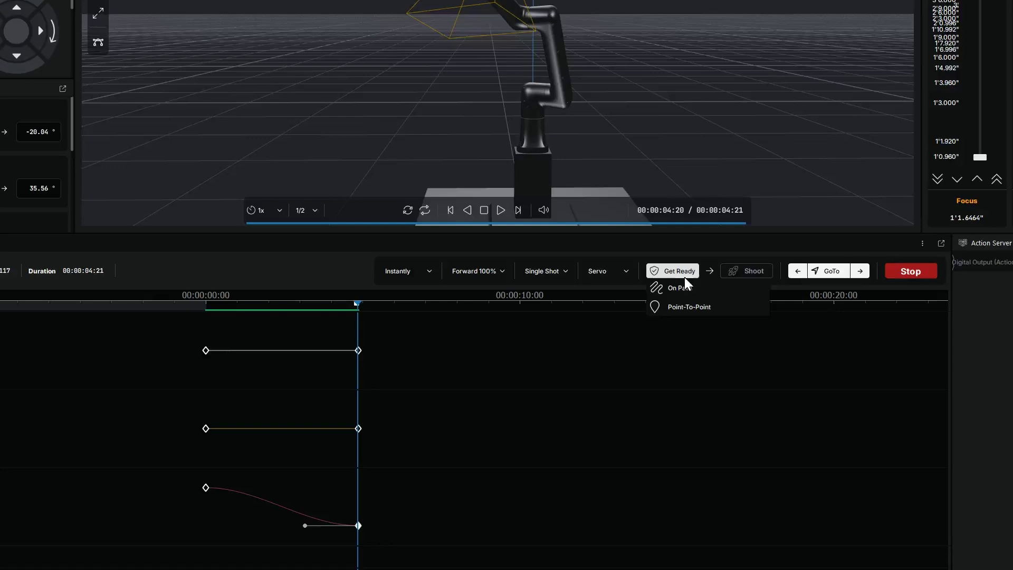
click(680, 283)
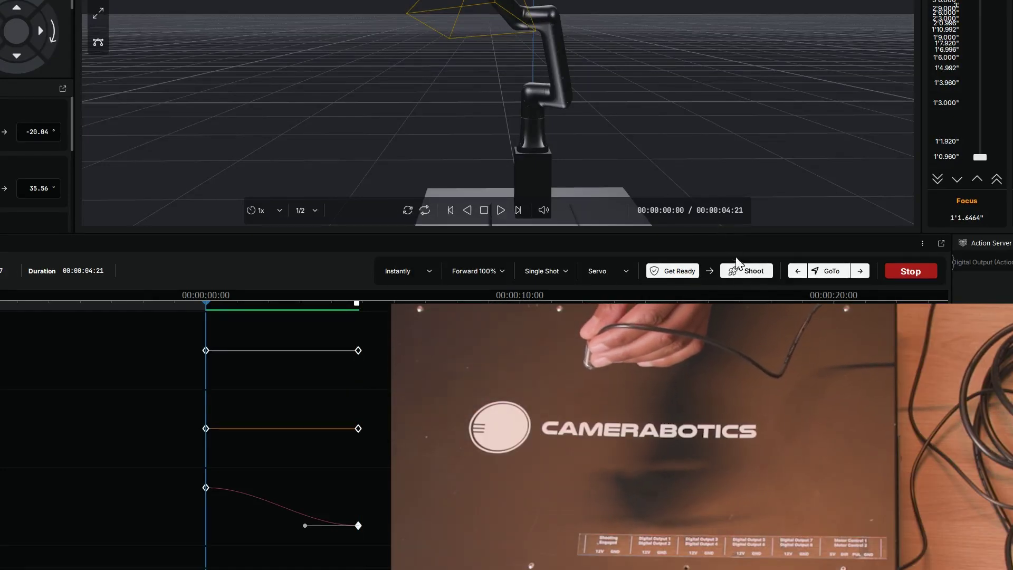
click(760, 275)
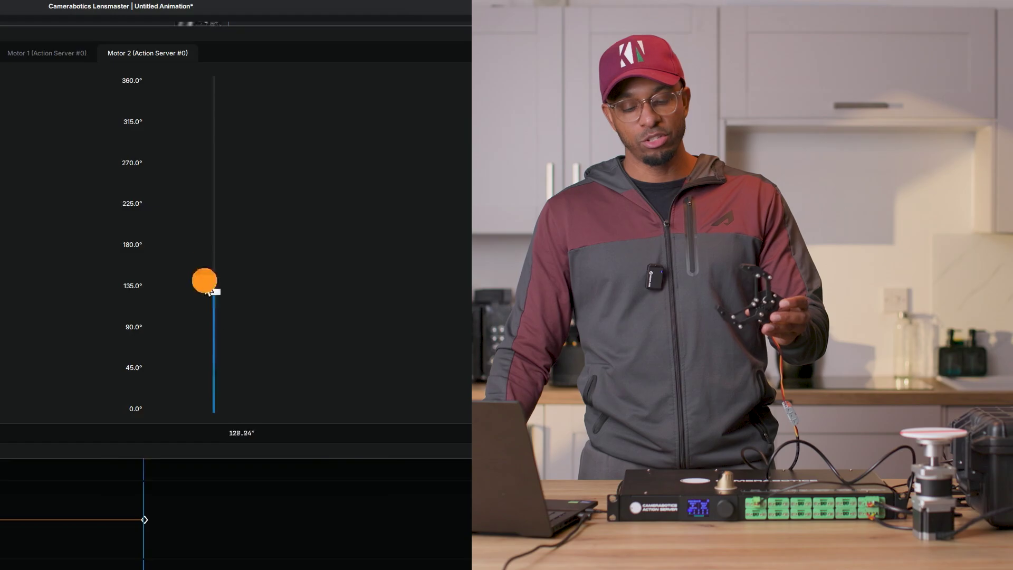
Move Motor 2 down to 0° with its position slider, and raise it to about 16°.
drag(204, 280, 189, 443)
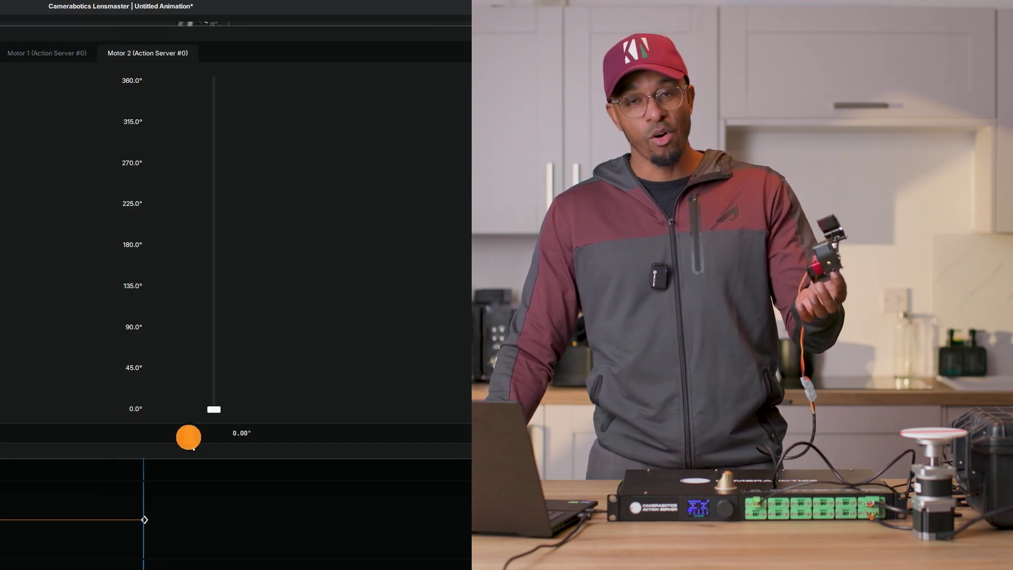
drag(194, 444, 157, 391)
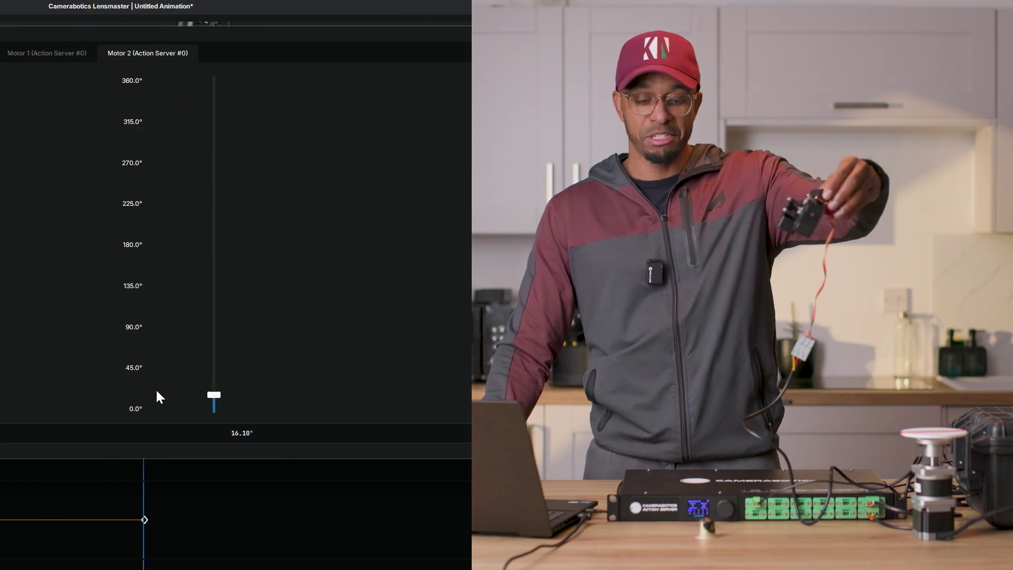